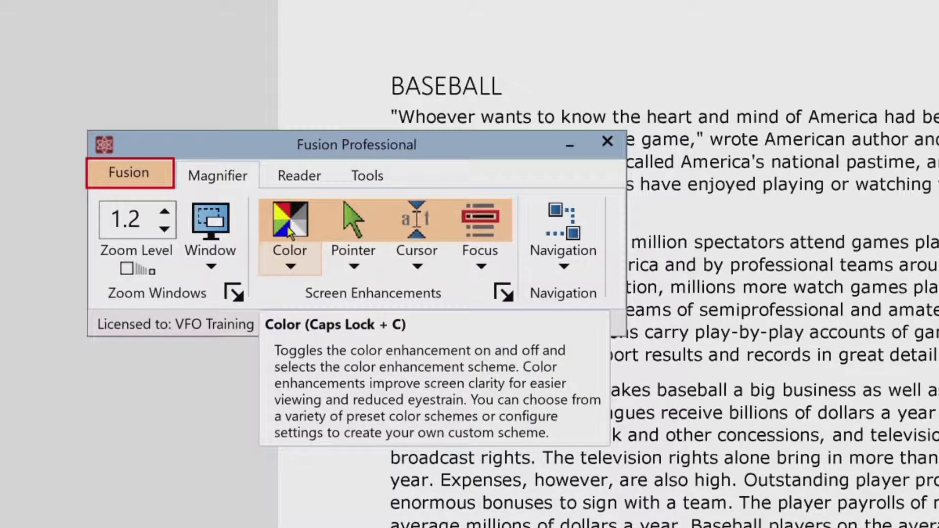
Step: Toggle colour enhancement on and off with the toolbar button and Caps Lock+C
click(289, 225)
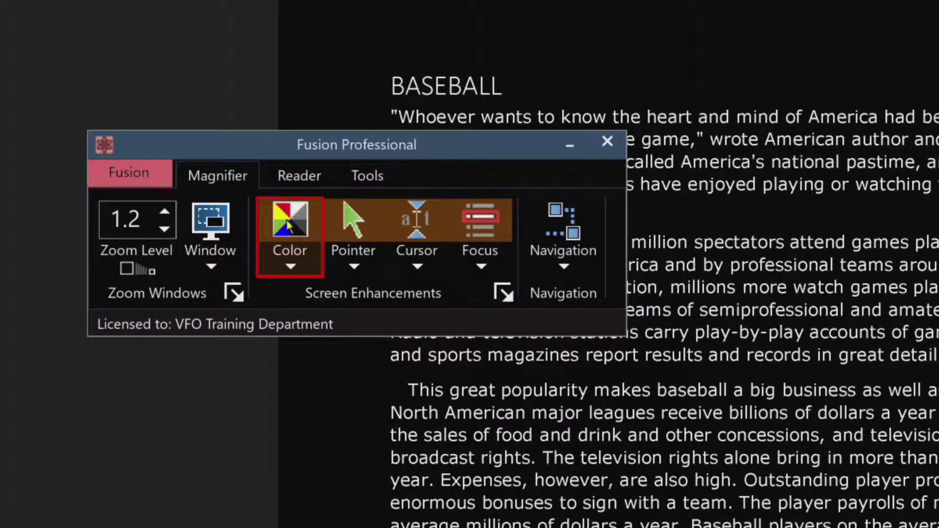
click(287, 225)
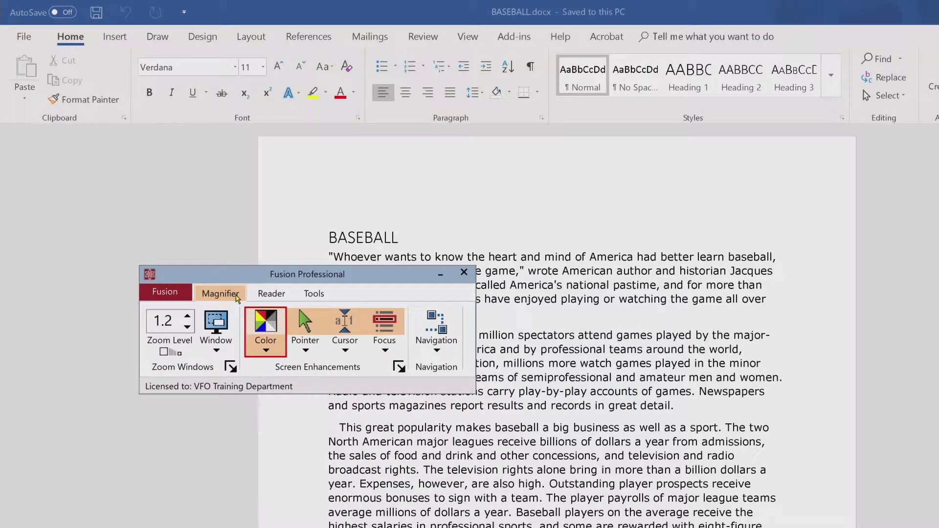
key(Caps_Lock+c)
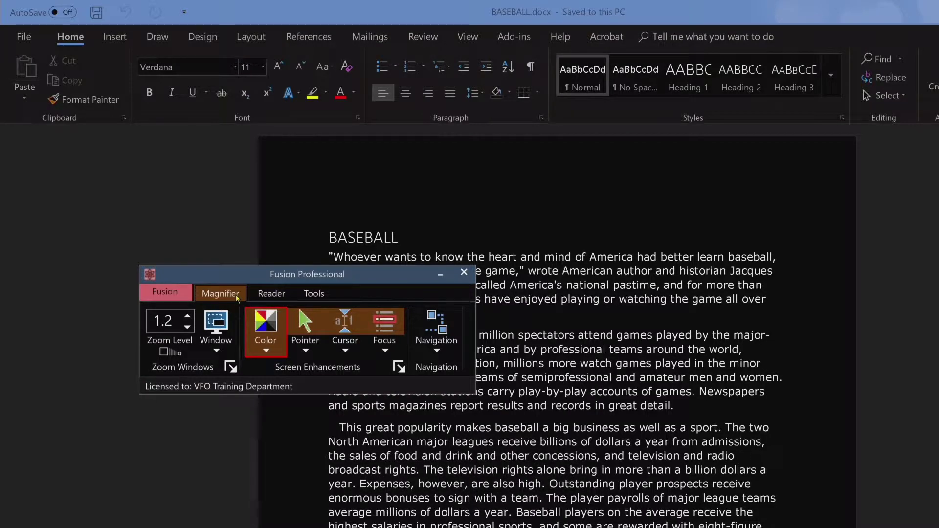
key(Caps_Lock+c)
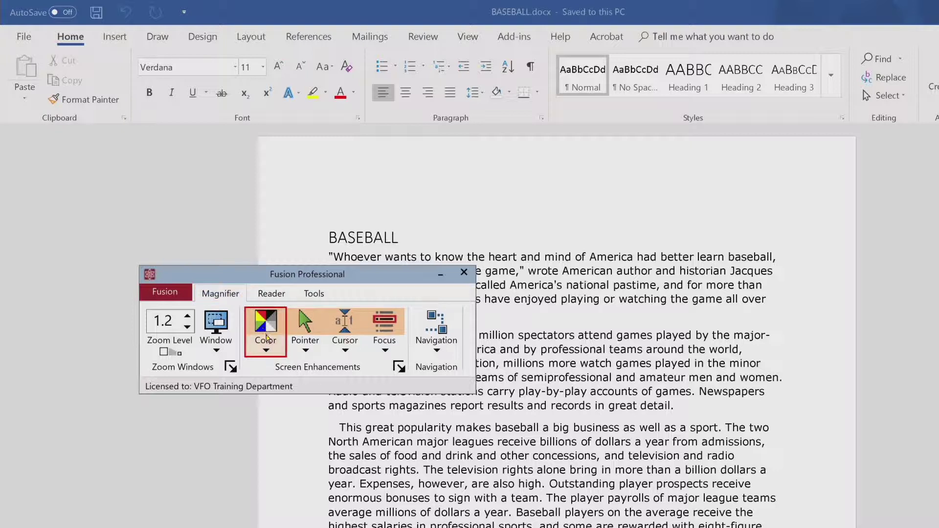
Step: Apply the Yellow on Black colour scheme
click(265, 350)
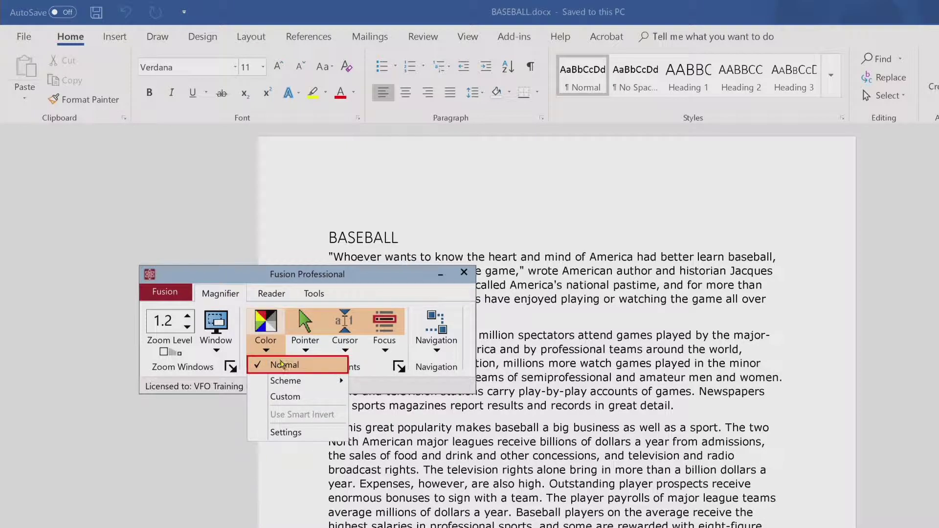
mouse_move(309, 381)
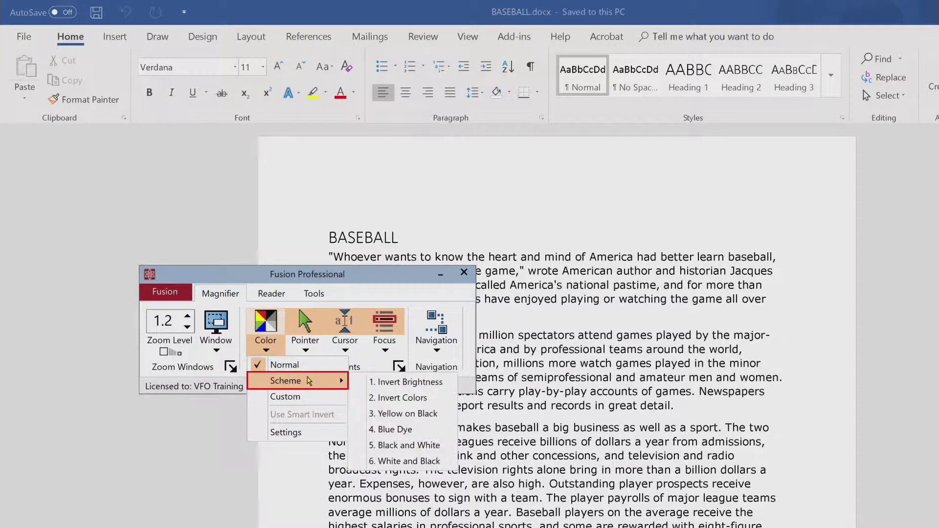
click(381, 416)
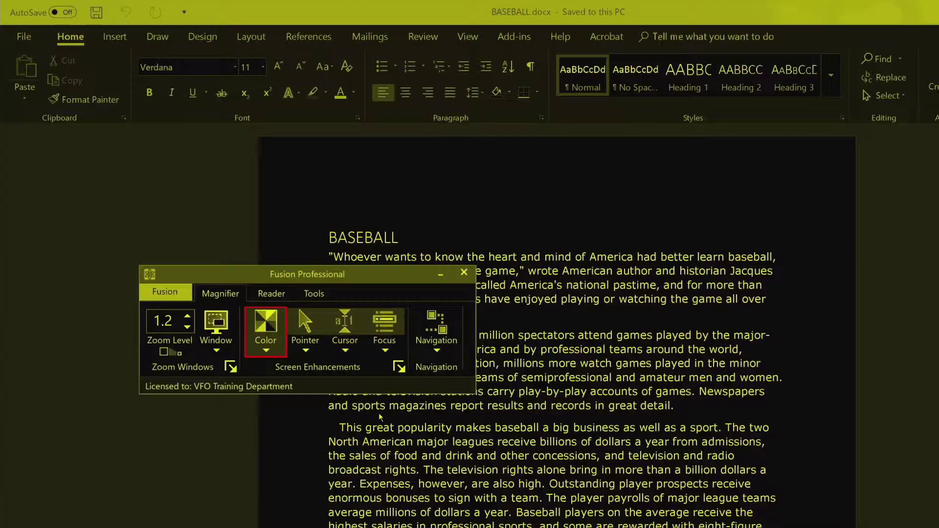
Step: Restore normal screen colours and open the colour enhancement Settings dialog
click(265, 323)
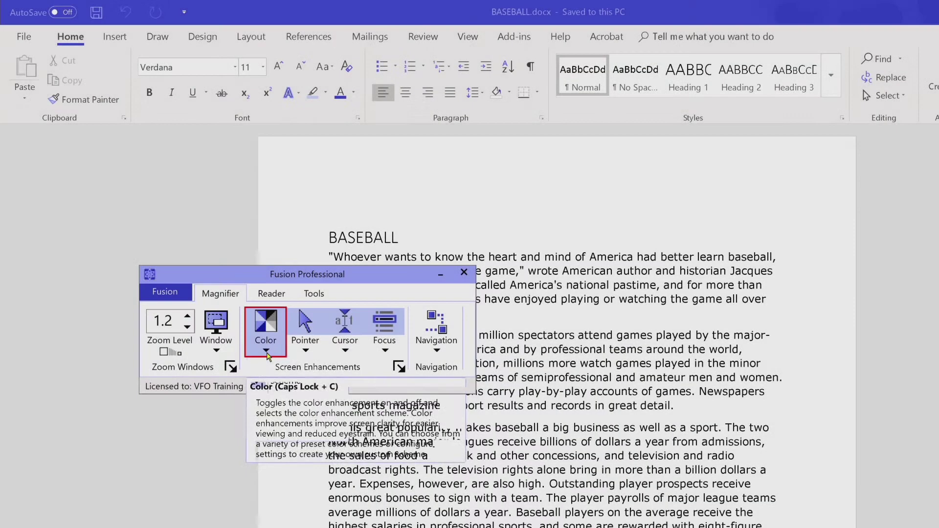
click(267, 351)
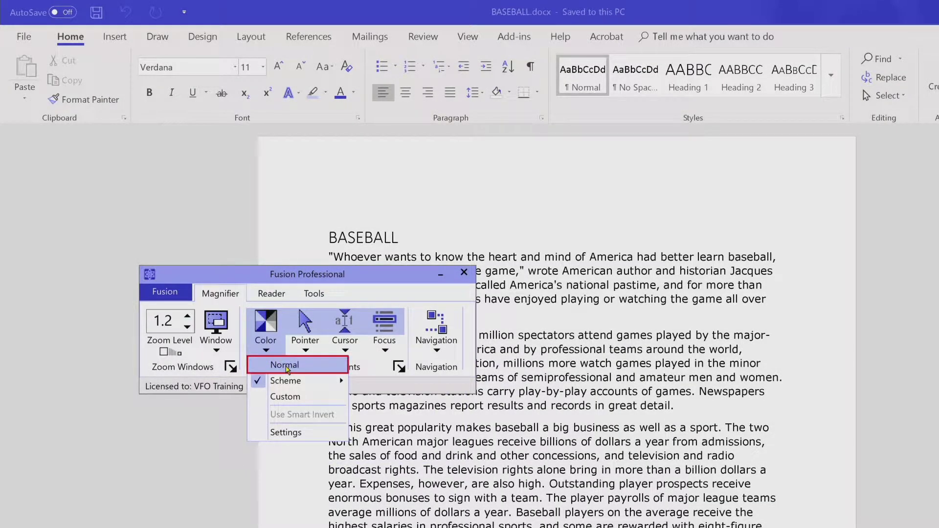
click(286, 366)
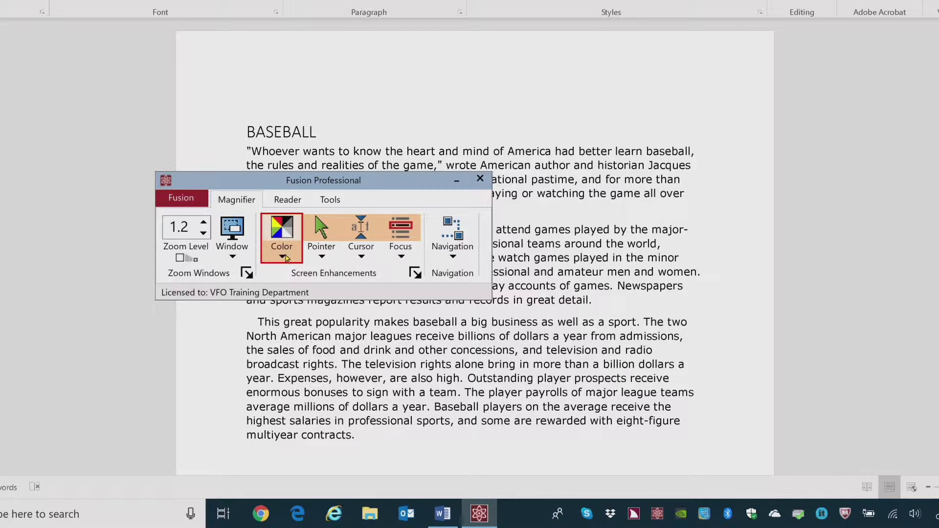
click(286, 258)
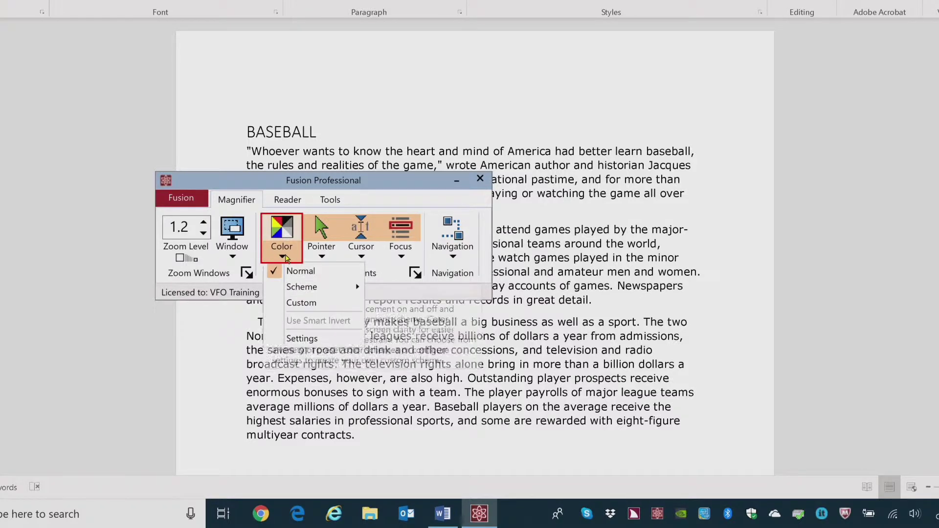
click(299, 339)
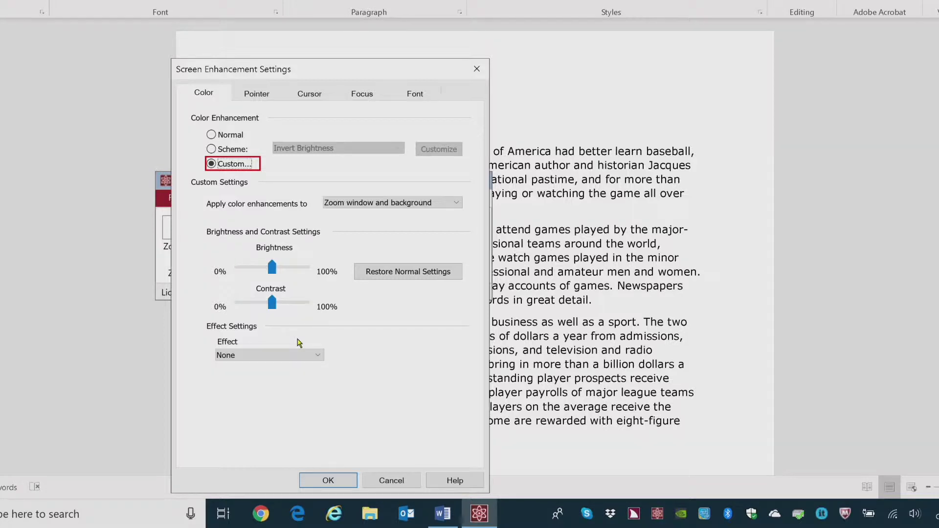
Step: Set the Color effect to Two-Color, with Black foreground and White background
key(Tab)
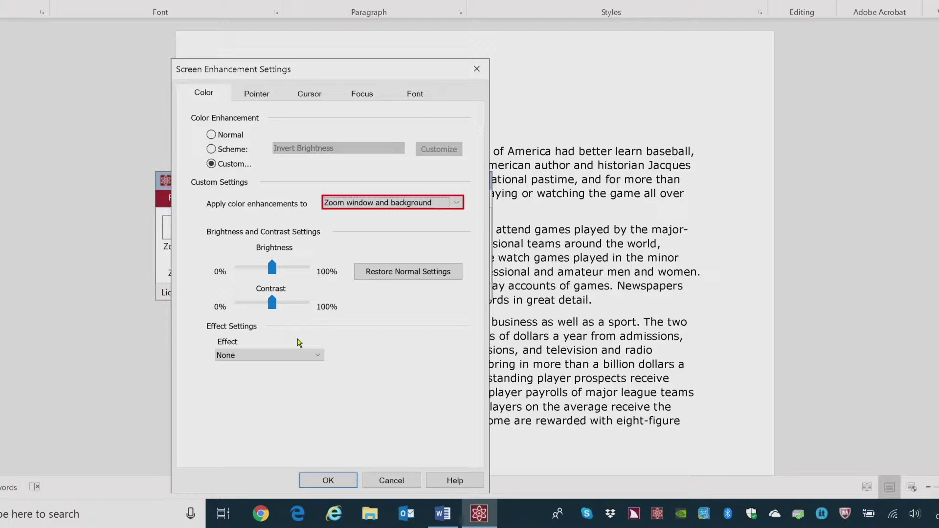
key(Tab)
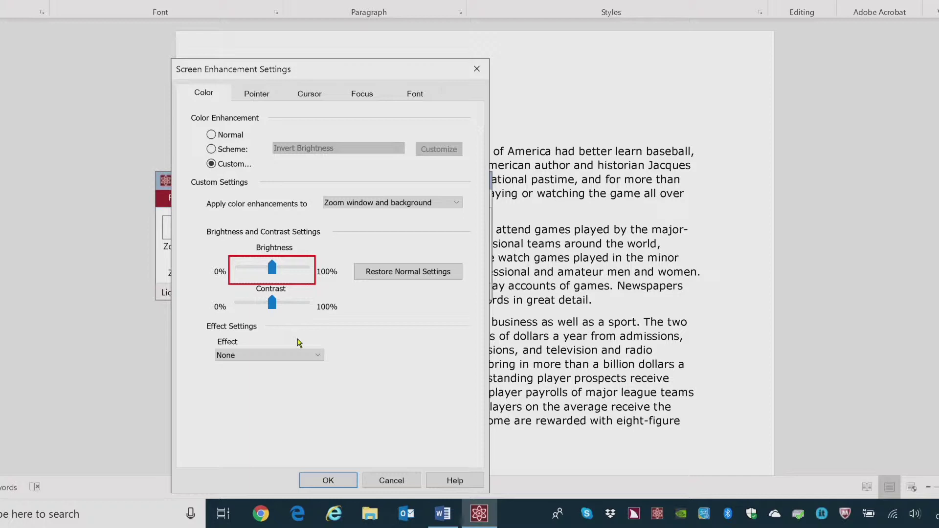
key(Tab)
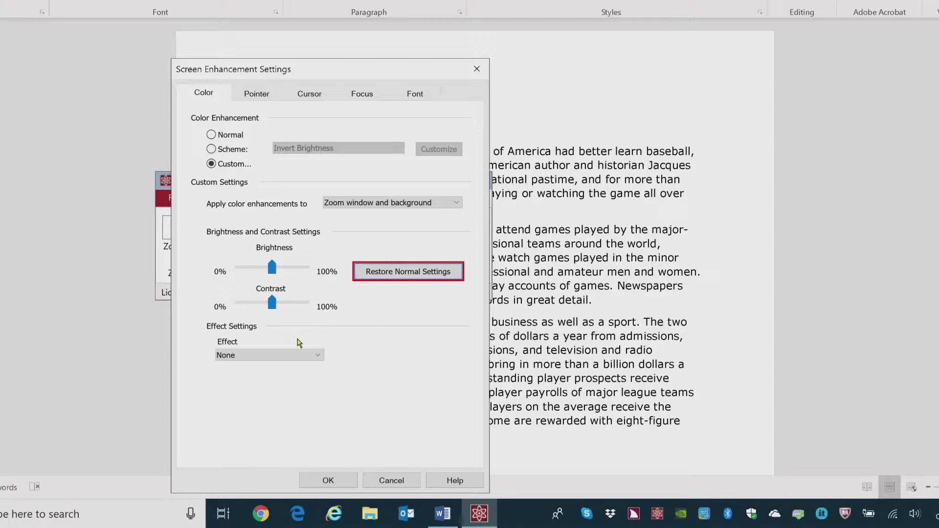
key(Tab)
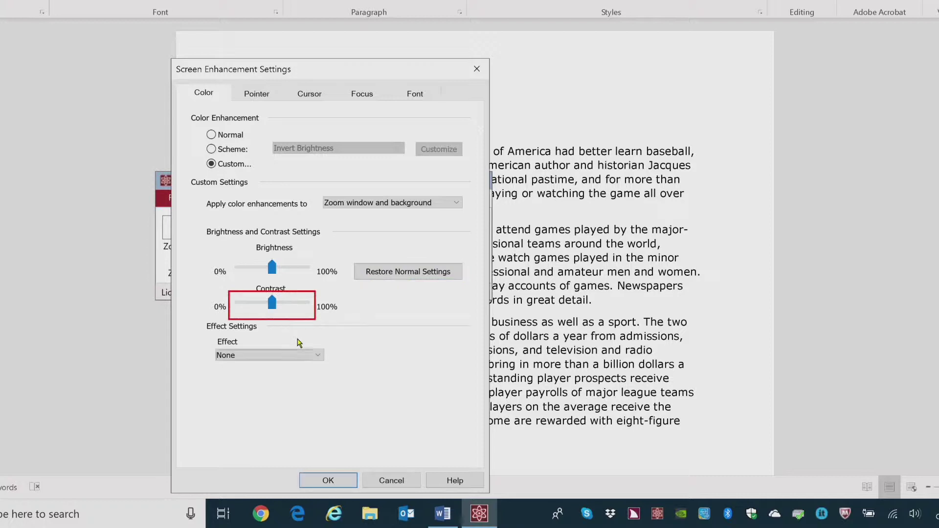
key(Tab)
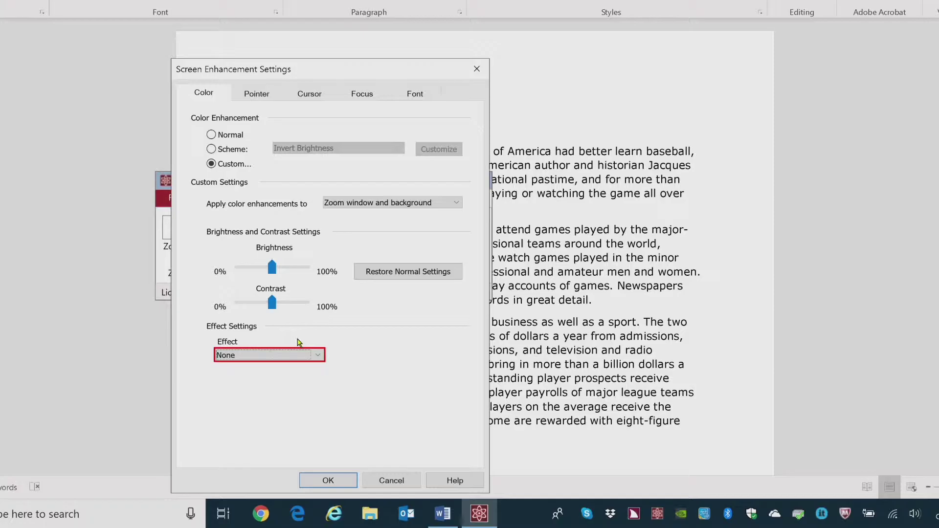
key(Down)
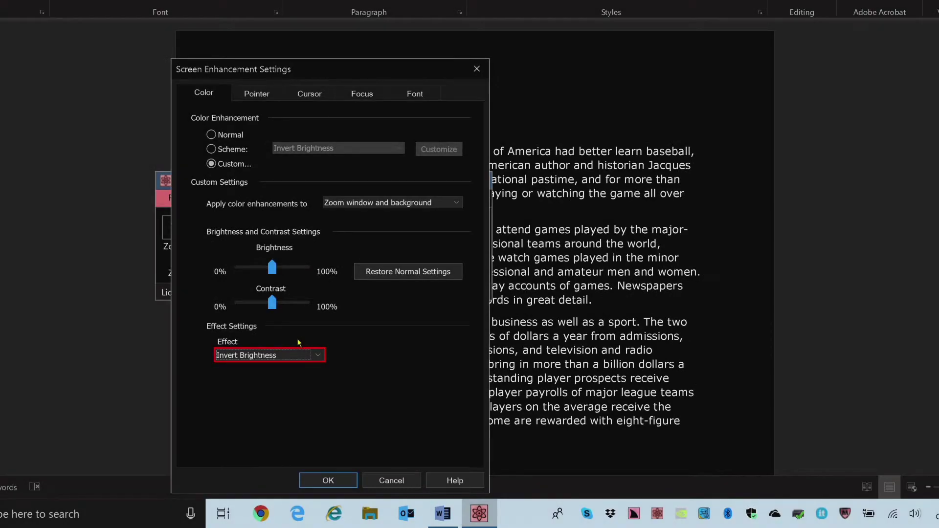
key(Down)
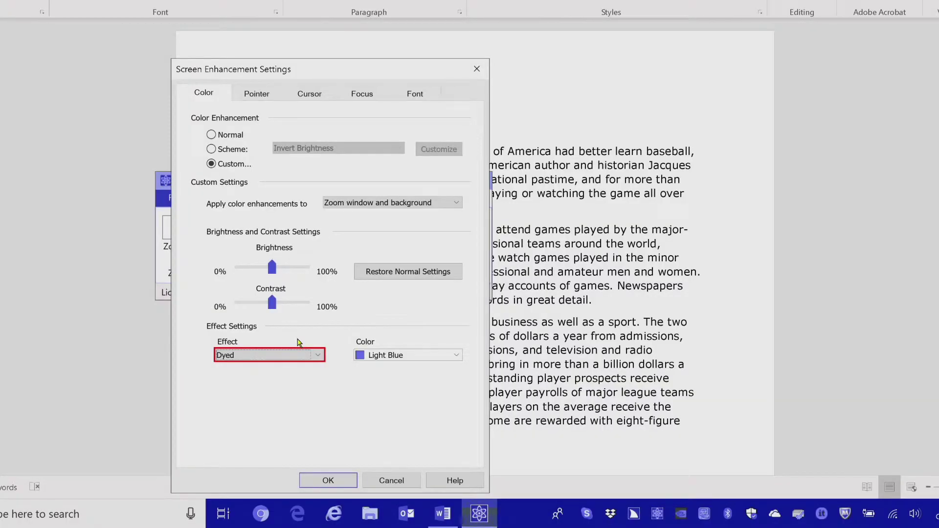
key(Down)
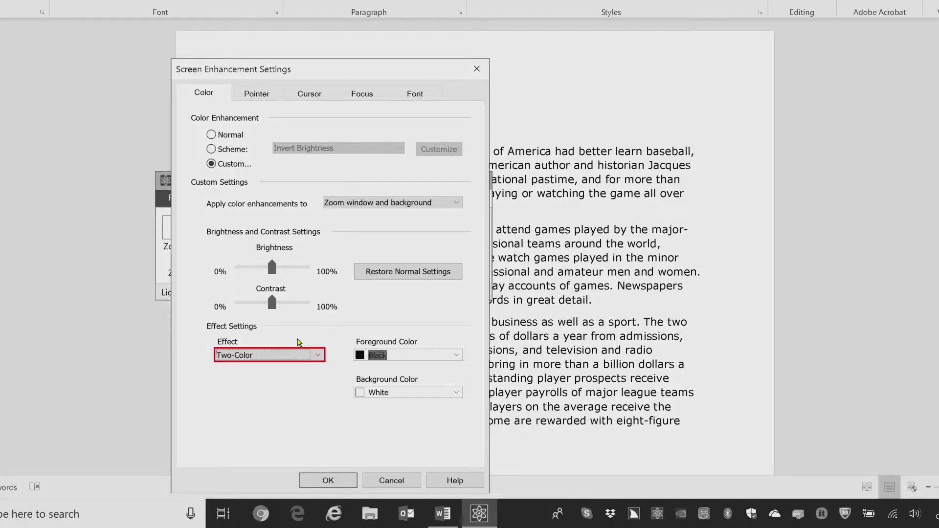
key(Tab)
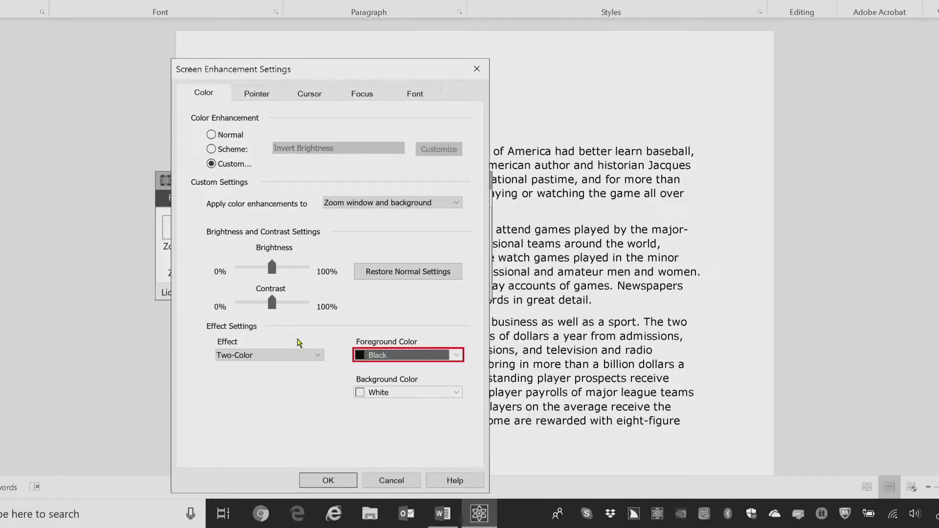
key(Tab)
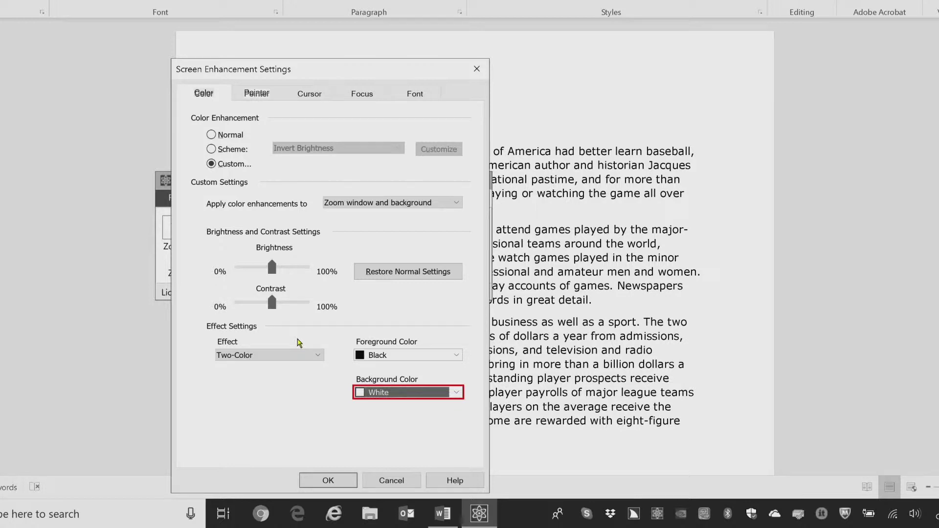
Step: On the Pointer tab, switch from the Large Yellow scheme to Custom pointer settings
key(ctrl+Tab)
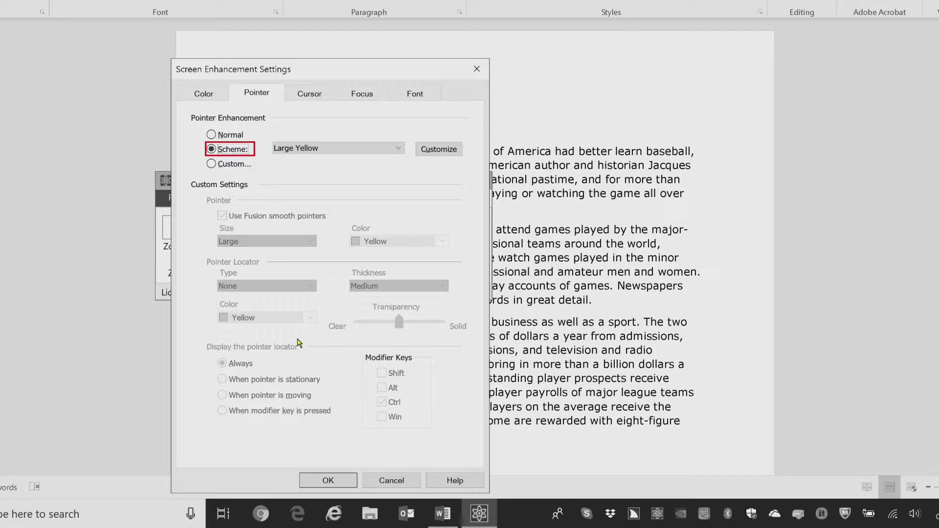
key(Down)
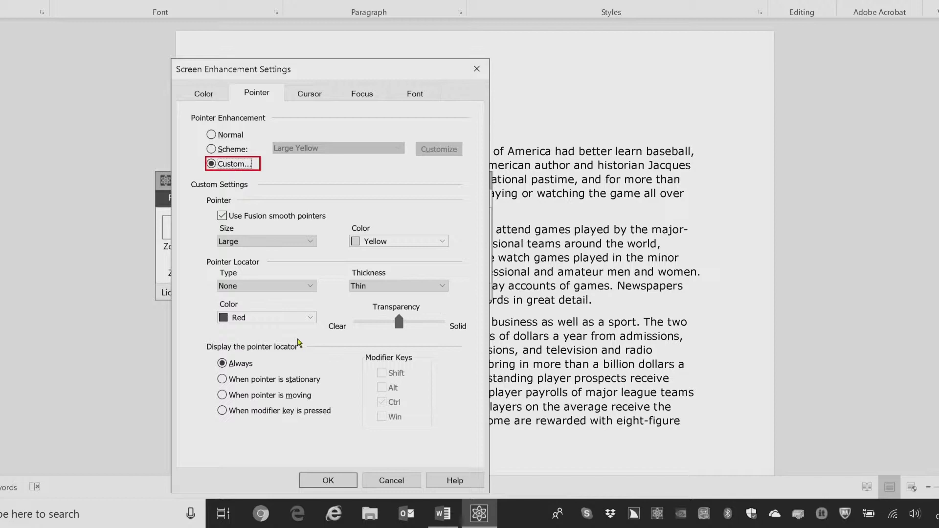
Step: On the Cursor tab, switch from the Blue Wedge scheme to Custom cursor settings
key(ctrl+Tab)
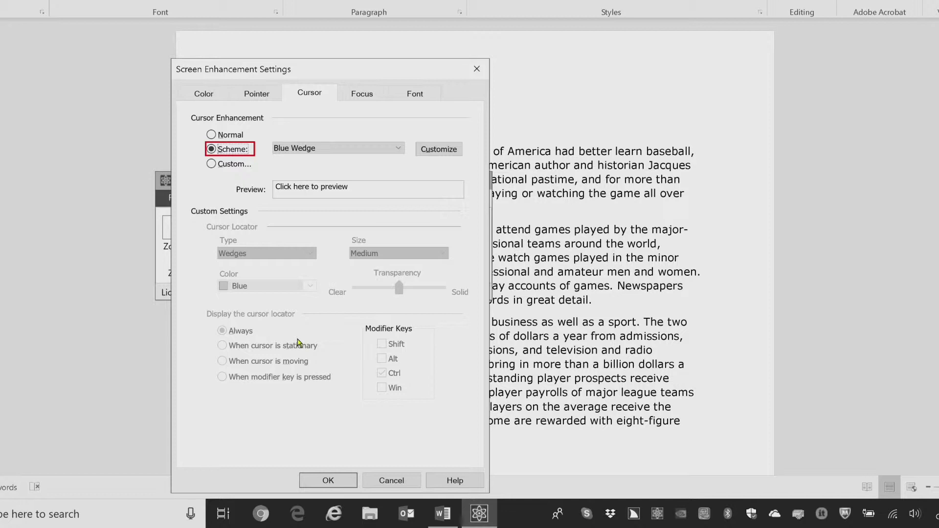
key(Down)
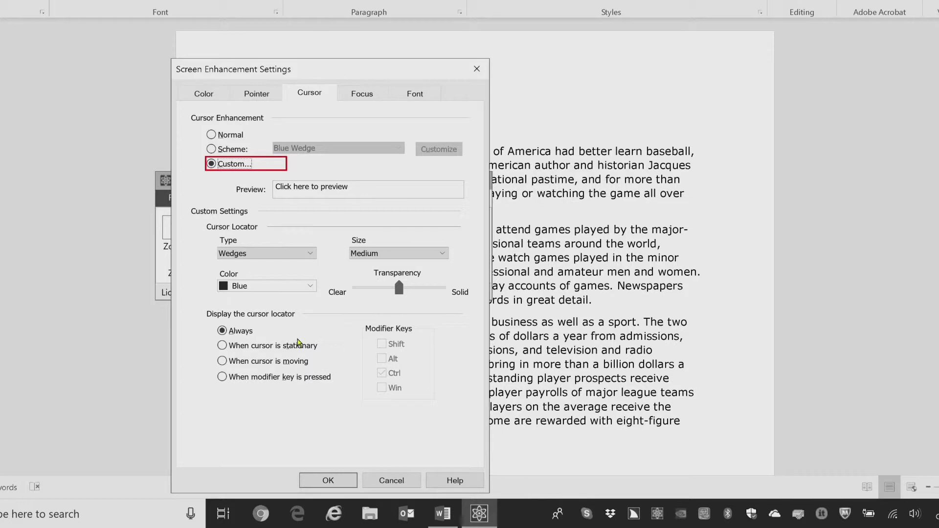
Step: Set focus enhancement to Custom red-frame settings and close Screen Enhancement Settings
key(ctrl+Tab)
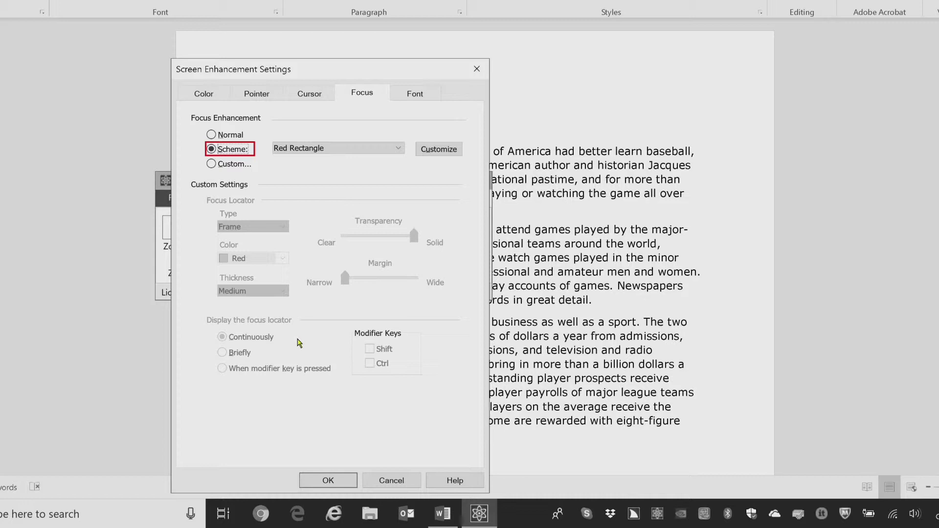
key(Down)
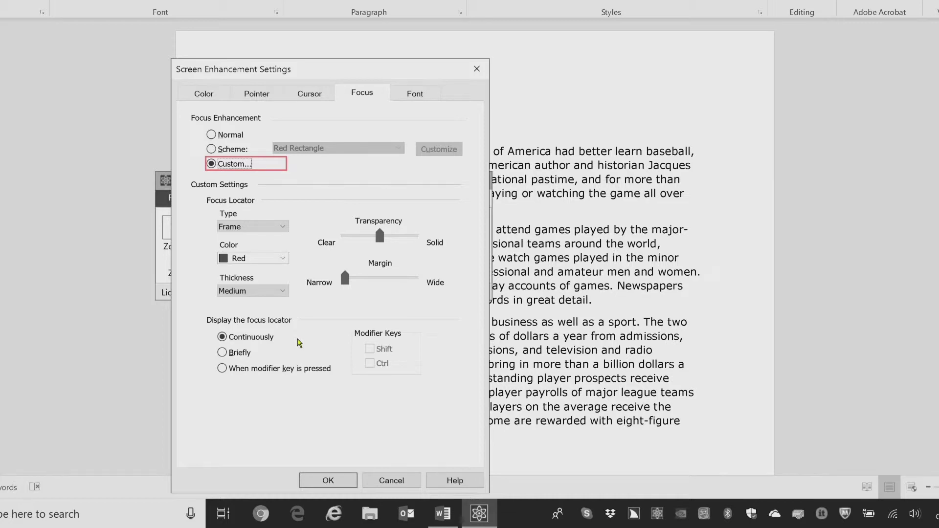
key(Tab)
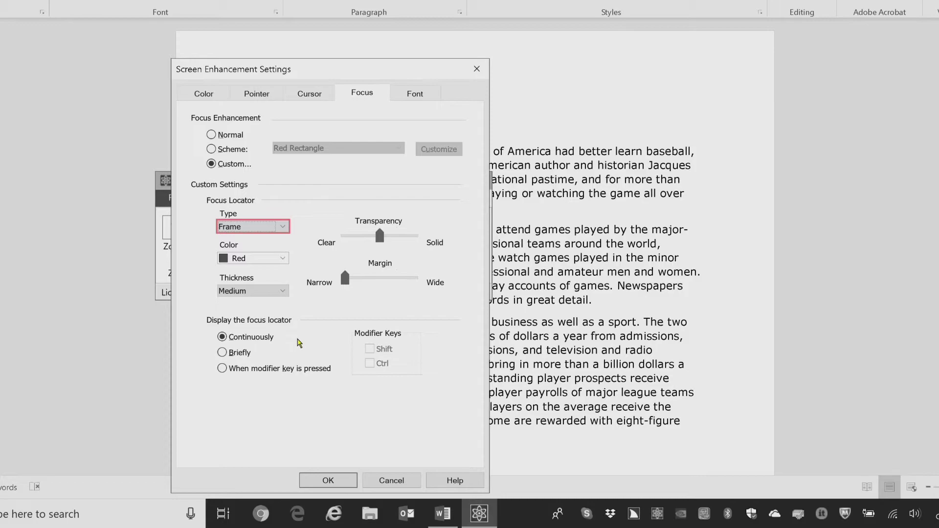
key(Return)
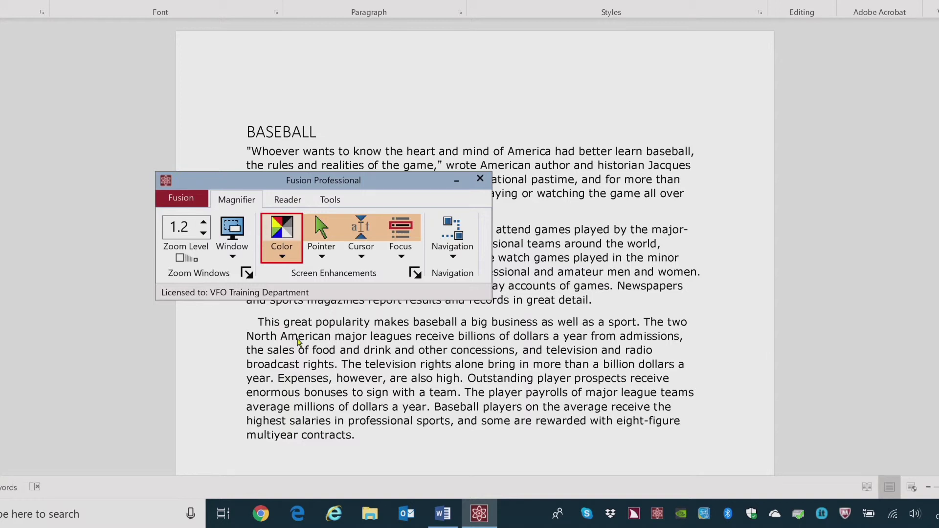
Step: Save the current pointer, cursor and focus setup as the default Fusion configuration
key(alt+f)
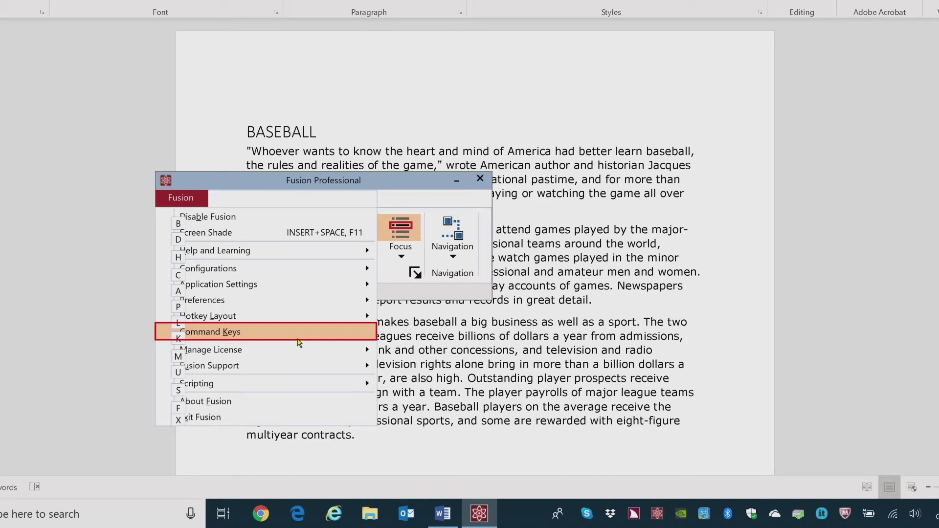
key(c)
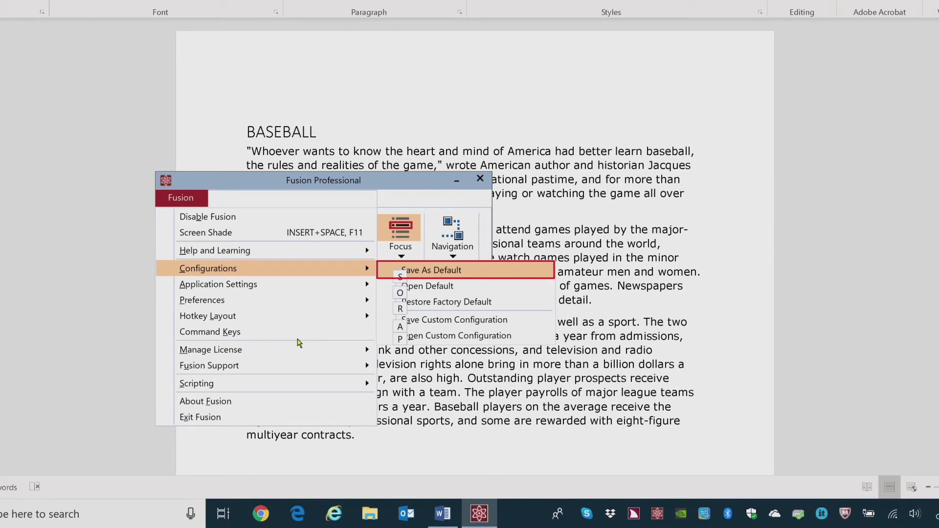
key(Escape)
key(Escape)
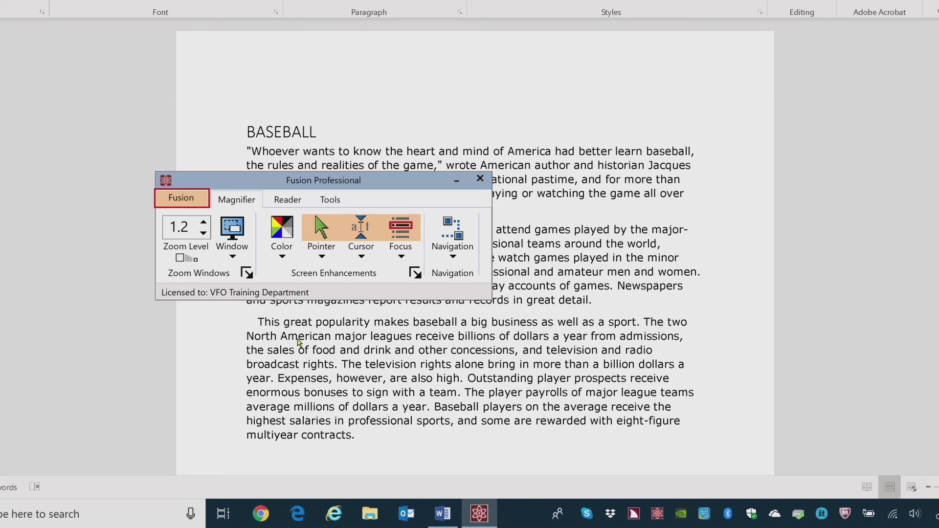